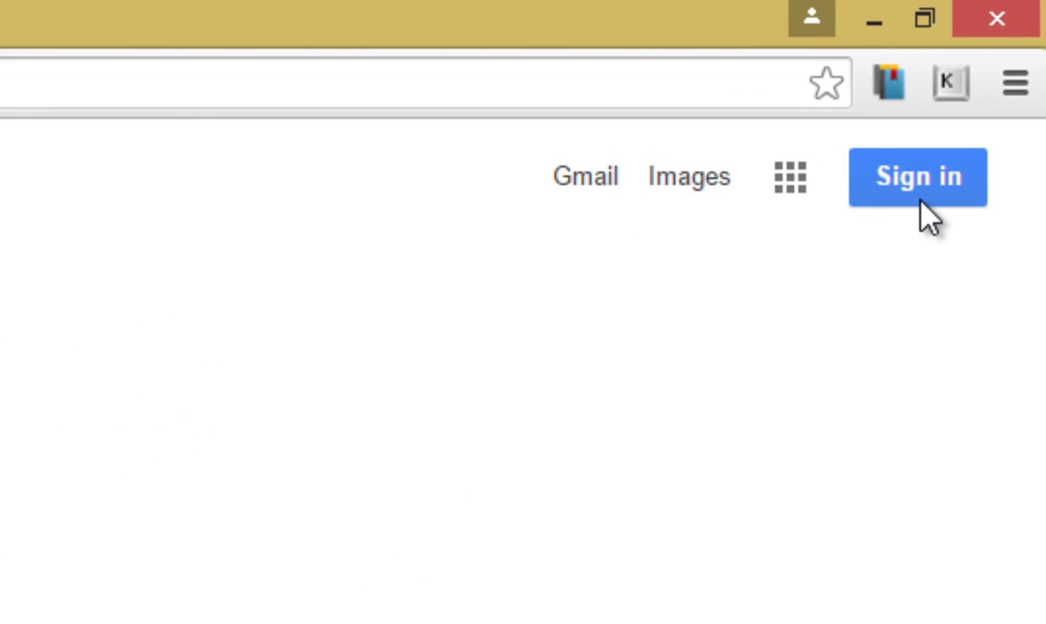
Start a new Google account and enter the holder's first and last name, a username and a password
click(915, 204)
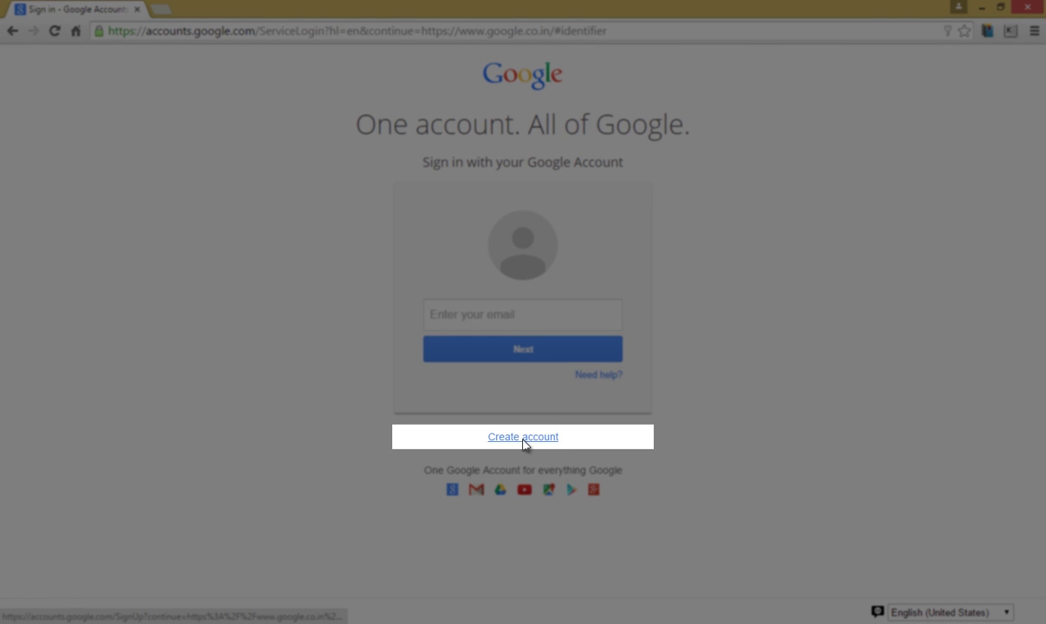
click(530, 444)
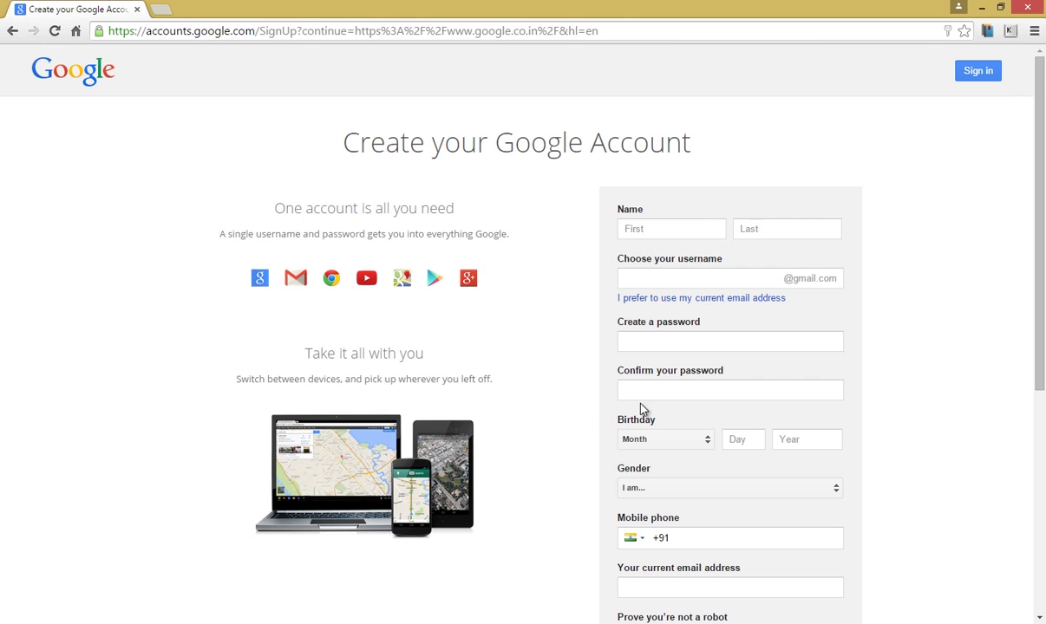
click(669, 229)
key(Tab)
key(Tab)
Fill in birthday, gender and the current email address, accept the terms, and submit the form
key(Tab)
text(••••••••••••)
key(Tab)
text(••••••••••••)
key(Tab)
key(Tab)
key(m)
scroll(885, 555, down, 3)
key(Tab)
click(714, 526)
text(4524)
scroll(715, 525, down, 2)
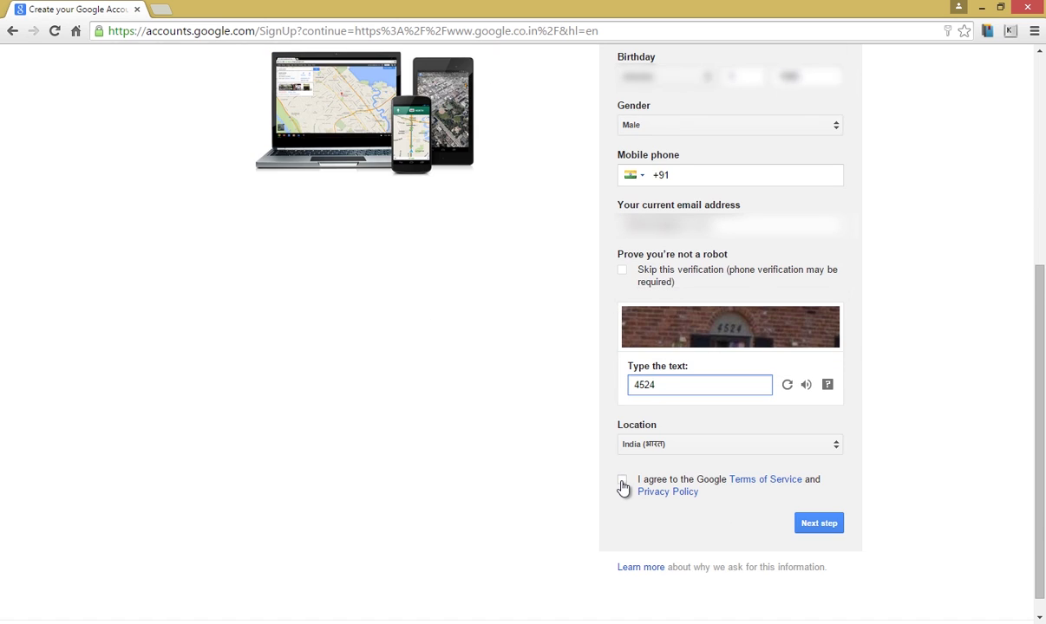
click(622, 483)
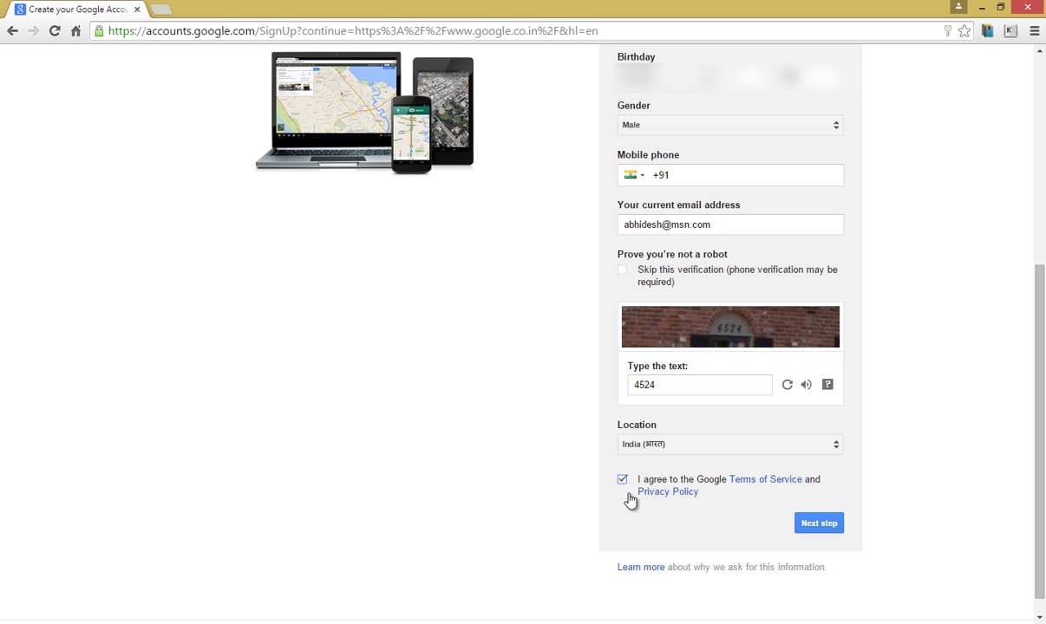
click(816, 529)
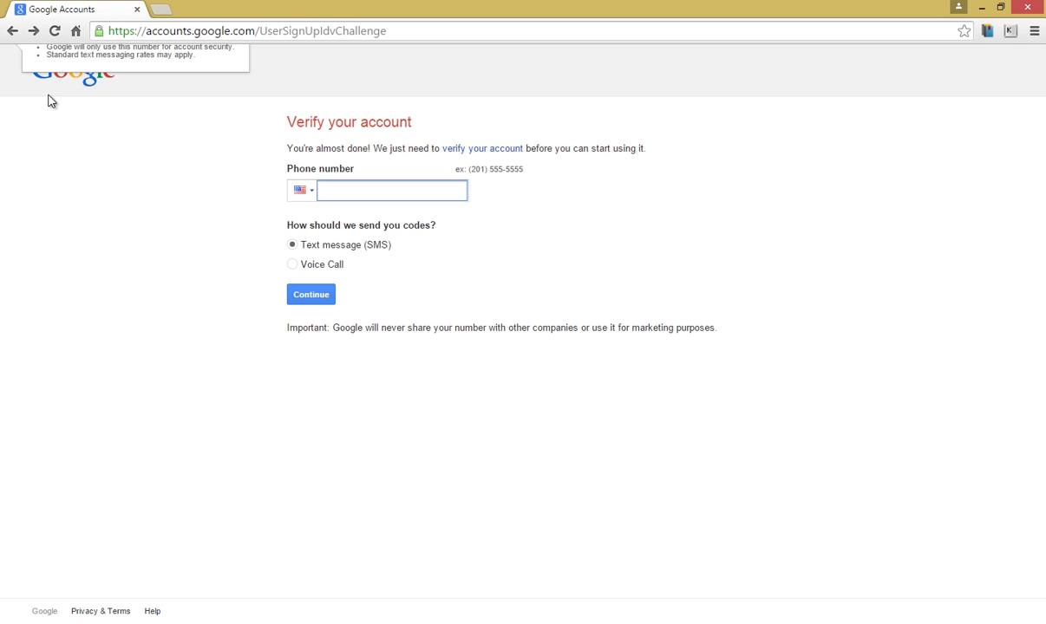
Choose India as the phone country, enter the phone number, select Voice Call and request the code
click(313, 202)
scroll(630, 227, down, 1)
drag(630, 228, 627, 274)
click(370, 279)
click(385, 196)
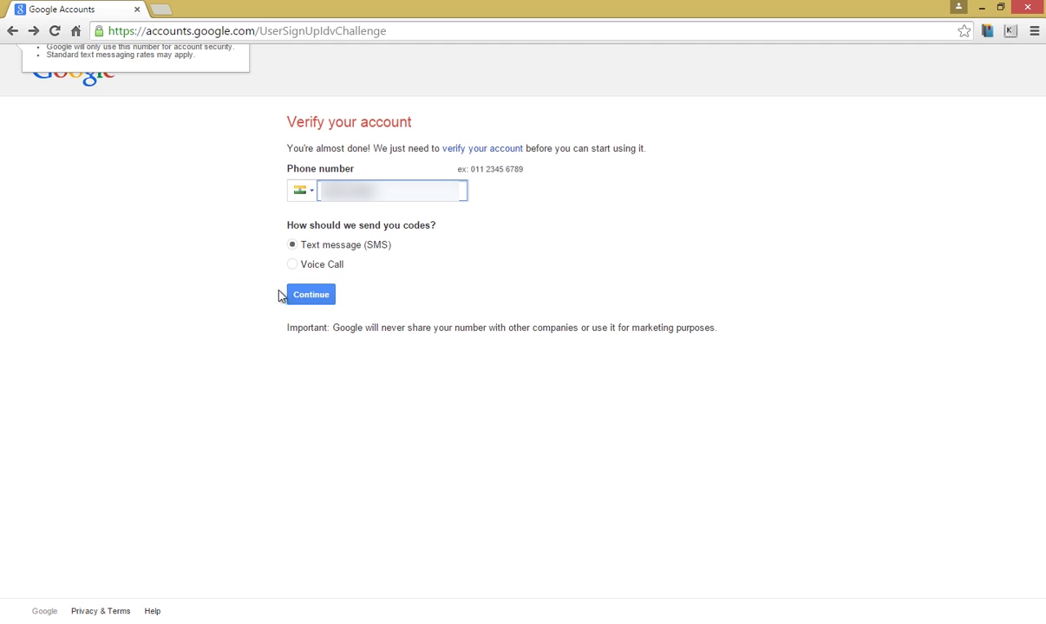
click(292, 265)
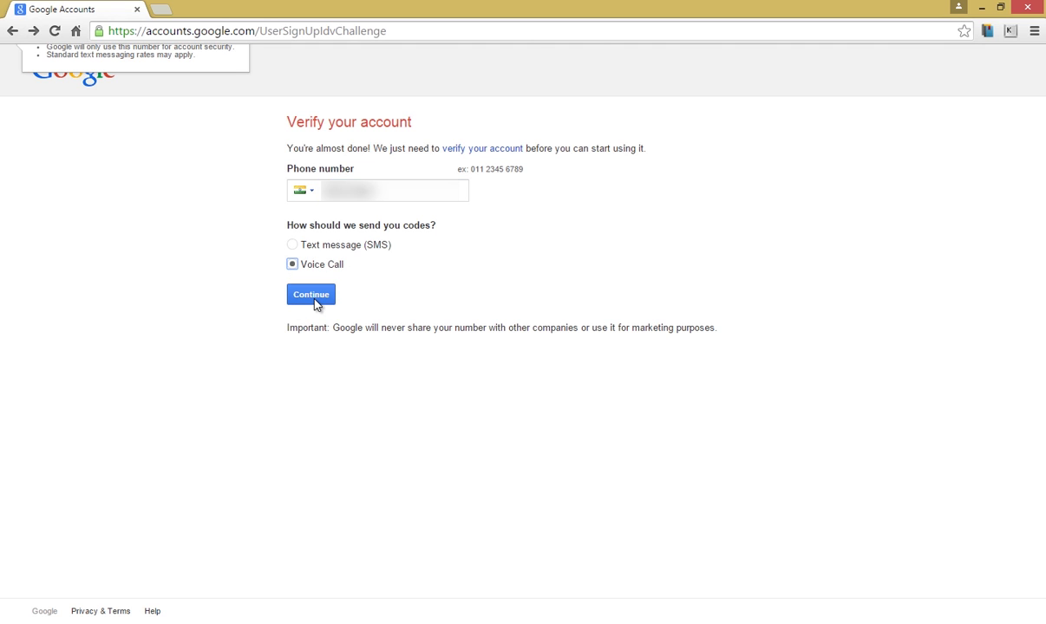
click(315, 300)
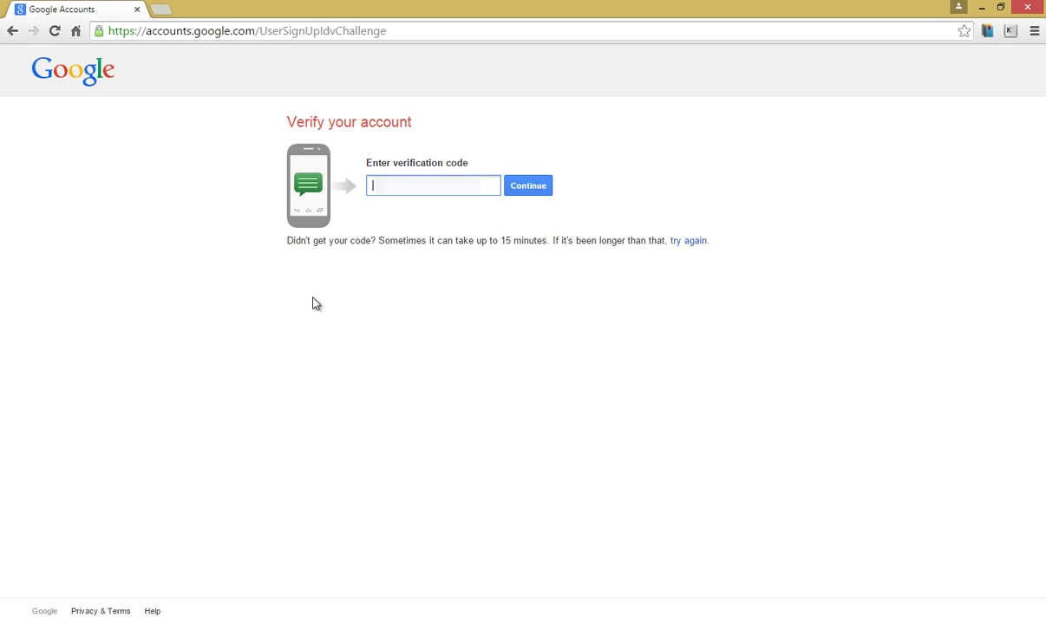
Submit the received verification code, then go to Google+ via the Welcome page's apps grid
text(7)
click(530, 191)
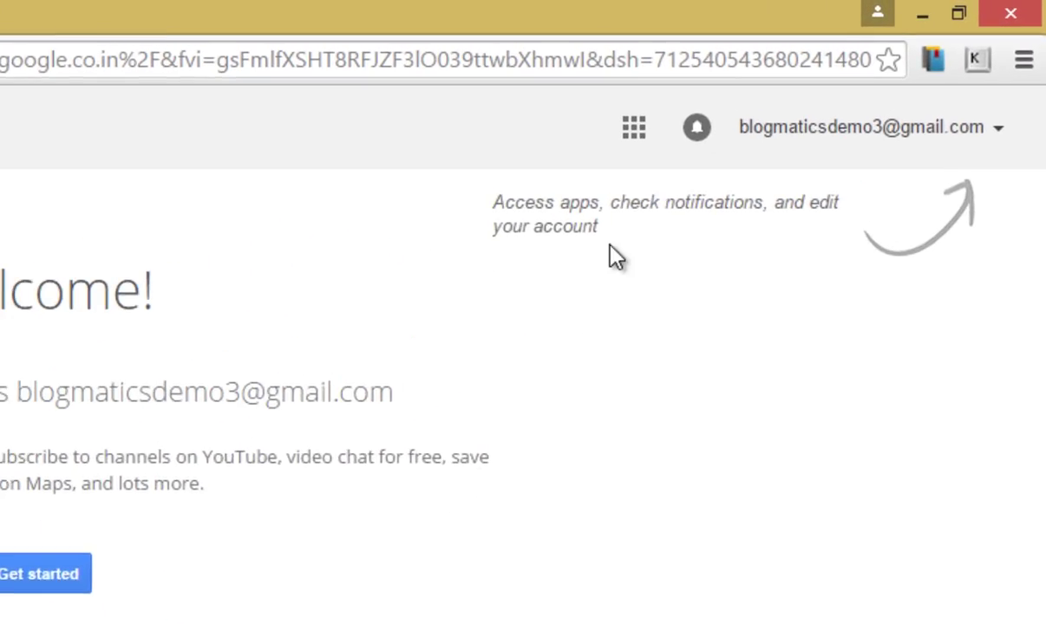
click(634, 130)
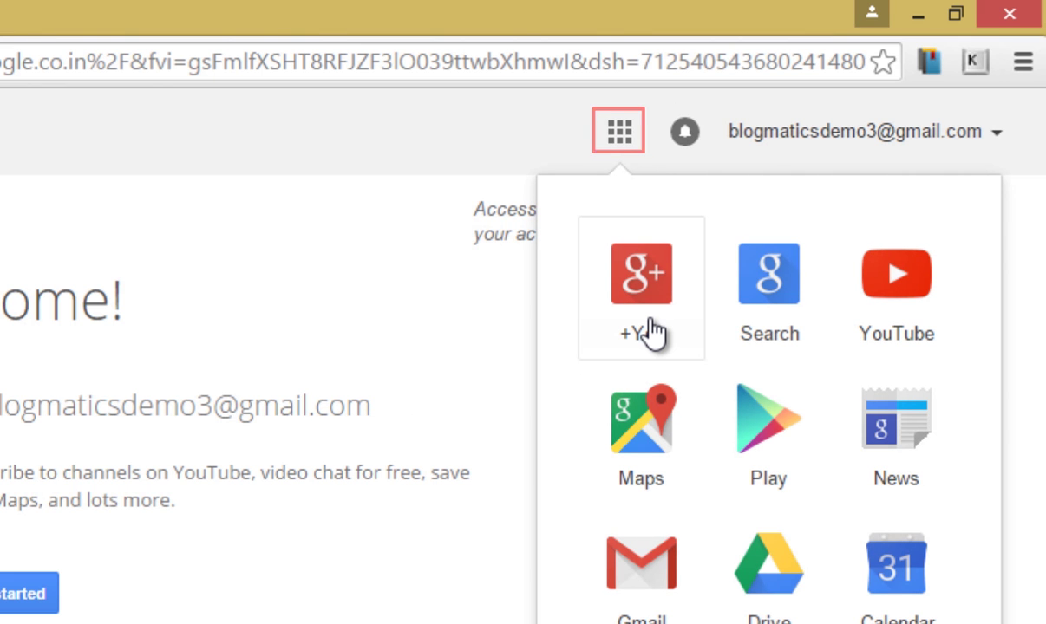
click(646, 328)
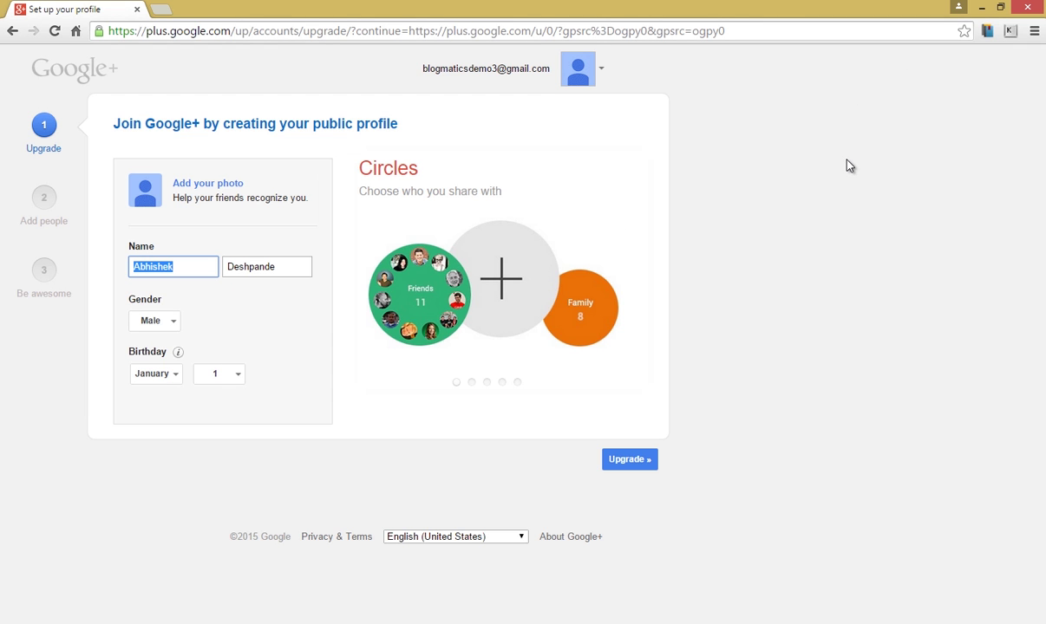
Keep the prefilled name, gender and birthday on Join Google+ and upgrade to a public profile
click(358, 364)
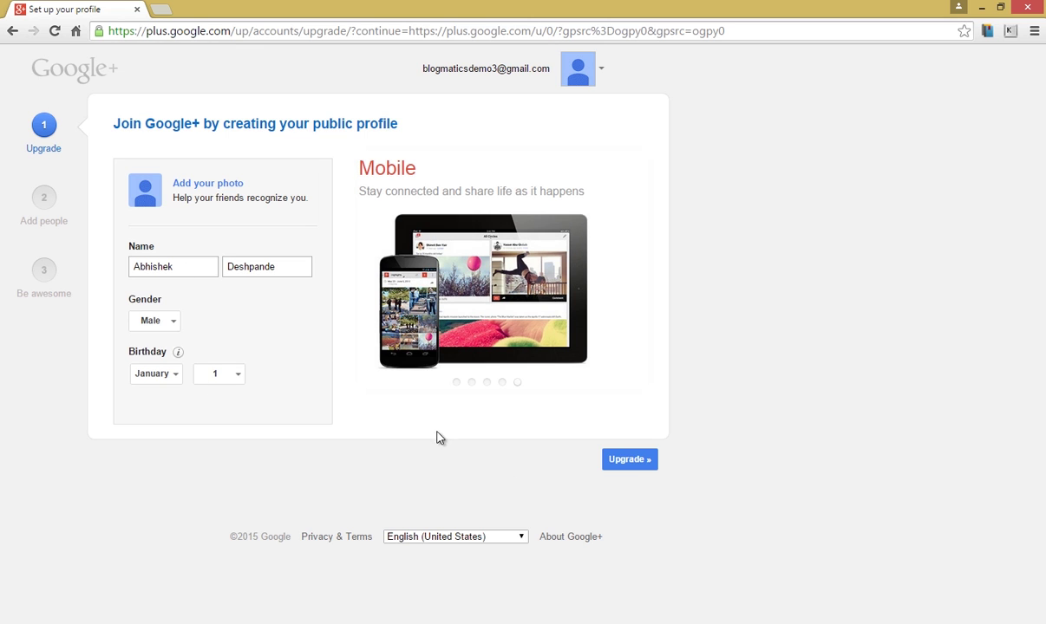
click(639, 463)
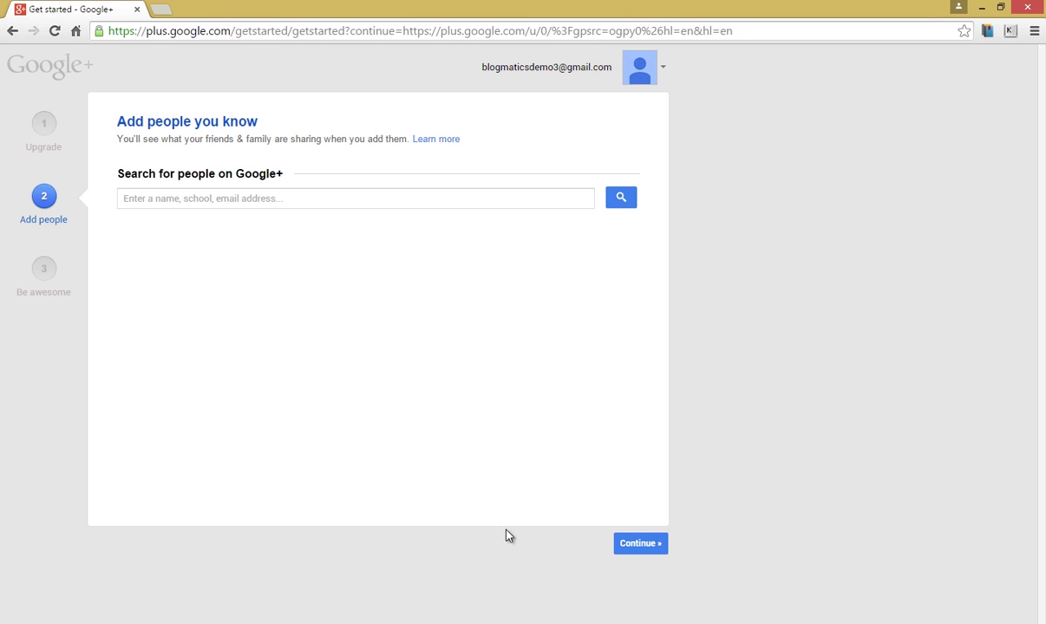
Continue past Add people without adding anyone and confirm 'Continue anyway' in the You might be lonely dialog
click(638, 544)
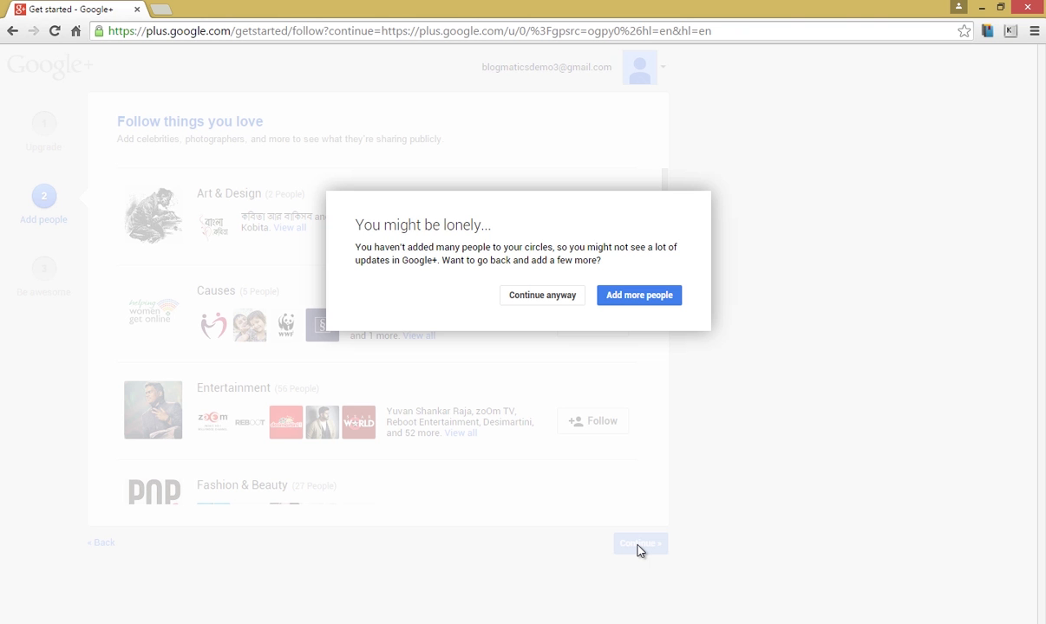
click(548, 296)
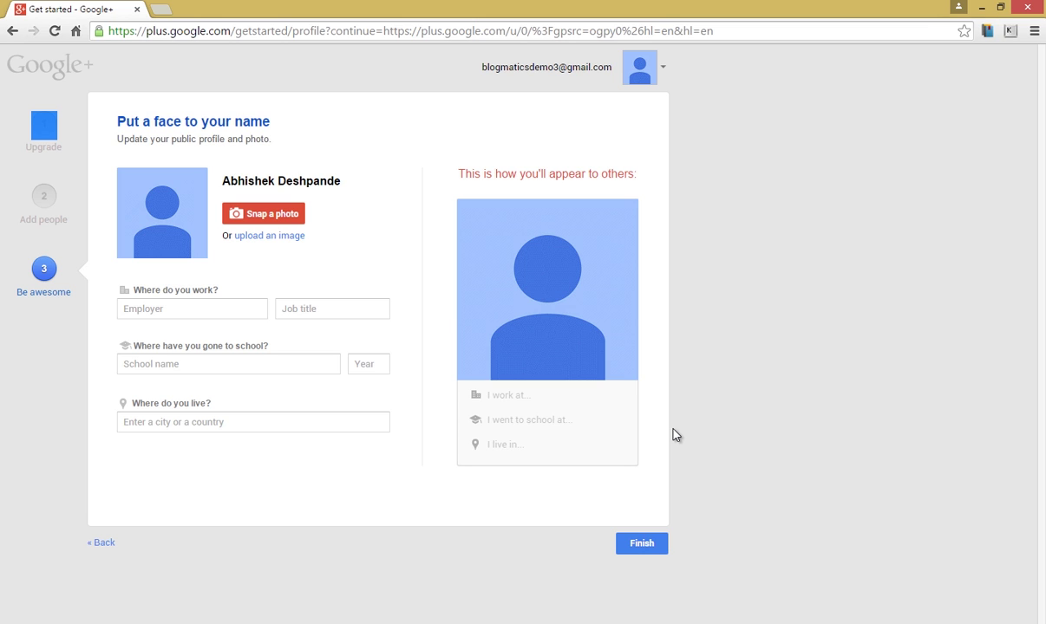
Leave photo, work, school and location empty and finish the Google+ profile setup
click(640, 546)
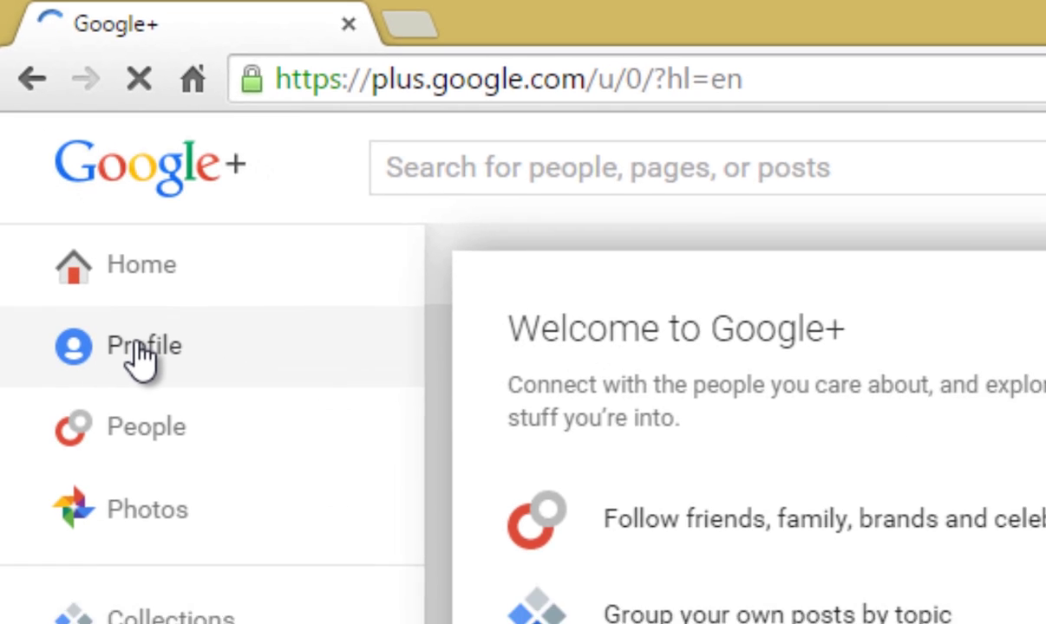
Open Profile from the Google+ left menu to view the new profile's Posts page
click(138, 355)
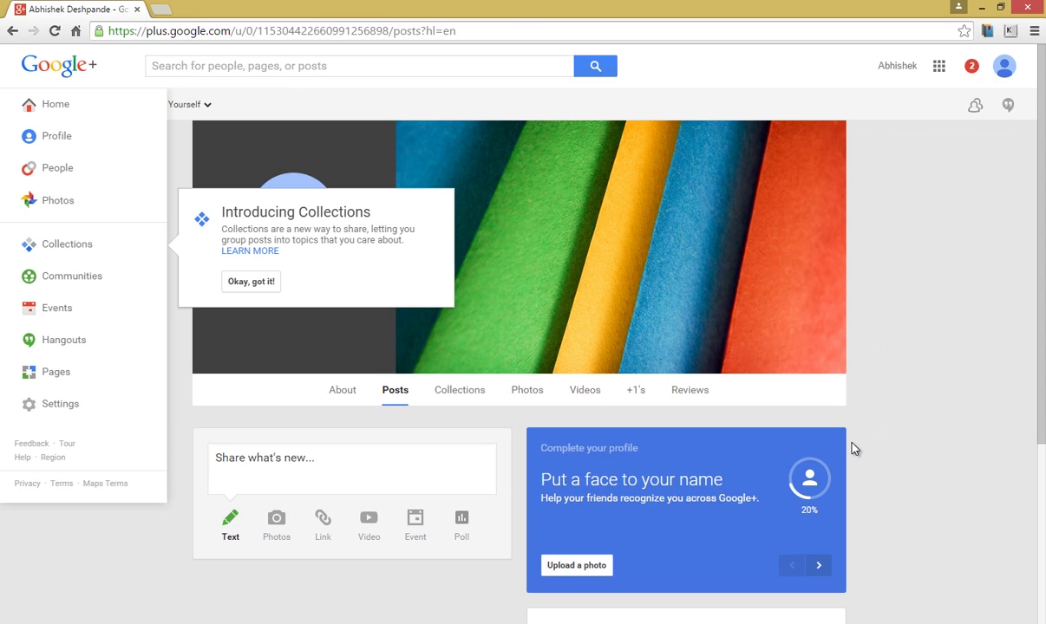